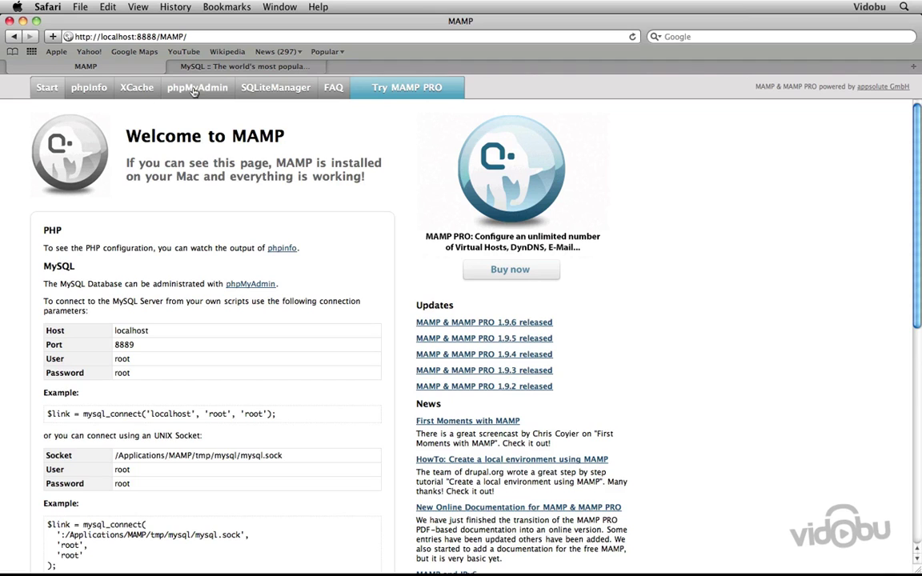
- Open phpMyAdmin from the MAMP start page
{"action": "left_click", "coordinate": [193, 89]}
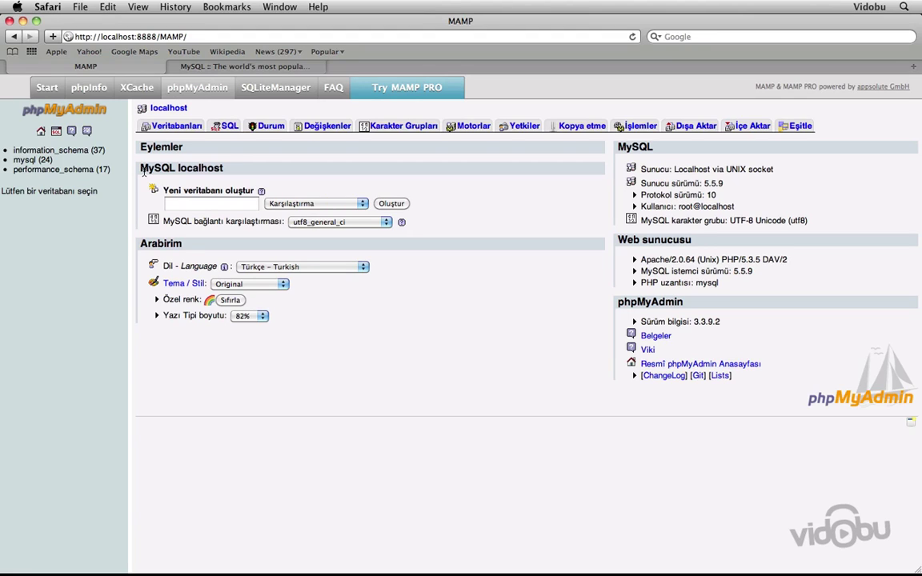
{"action": "left_click", "coordinate": [207, 209]}
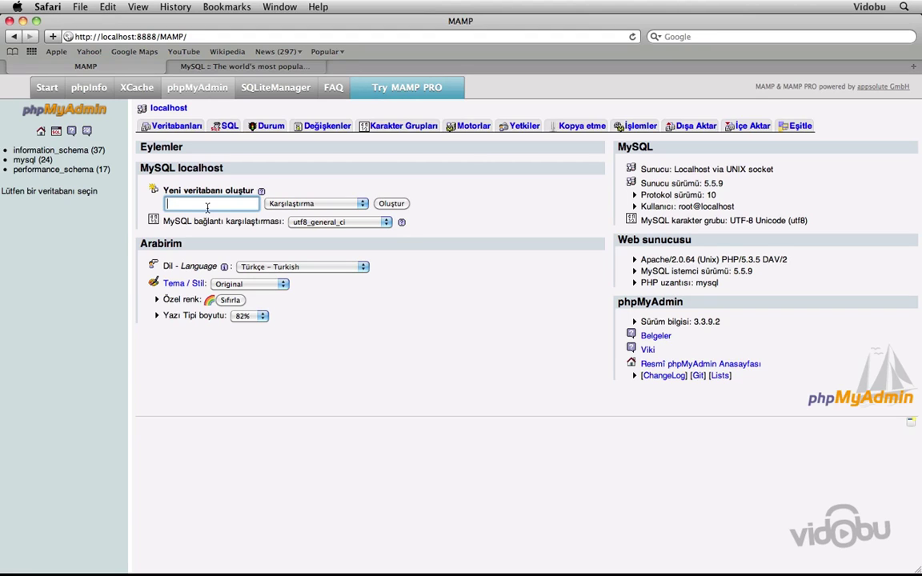
{"action": "type", "text": "php_proje"}
{"action": "left_click", "coordinate": [299, 205]}
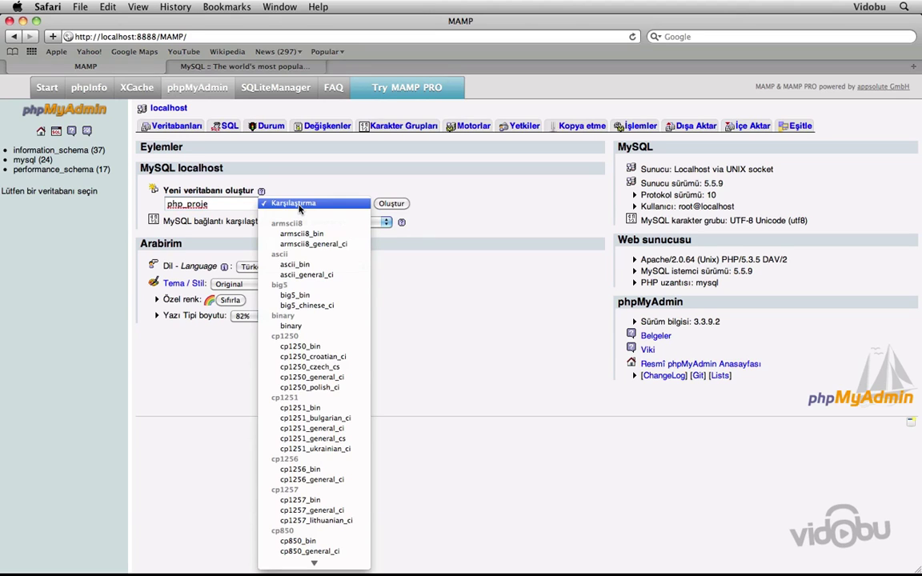
{"action": "scroll", "coordinate": [312, 272], "scroll_direction": "down", "scroll_amount": 20}
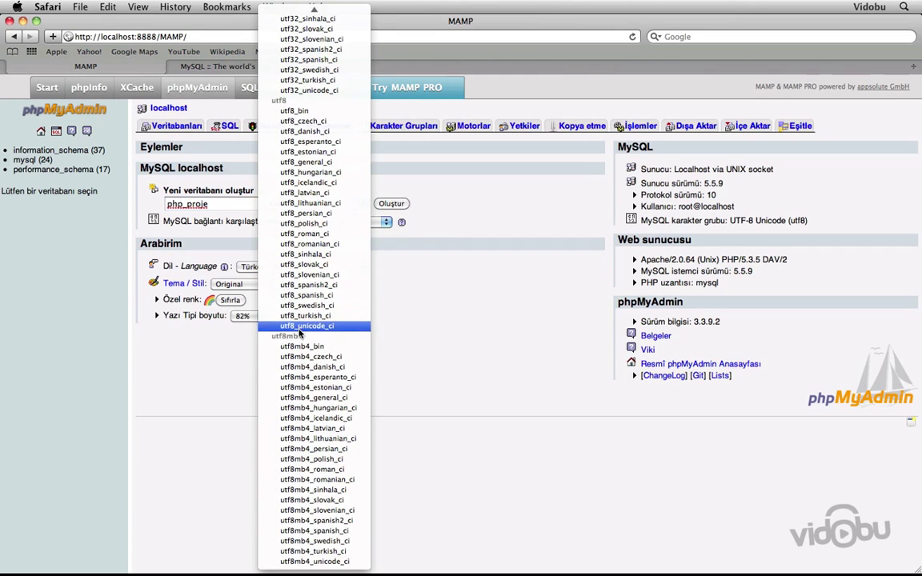
{"action": "left_click", "coordinate": [320, 552]}
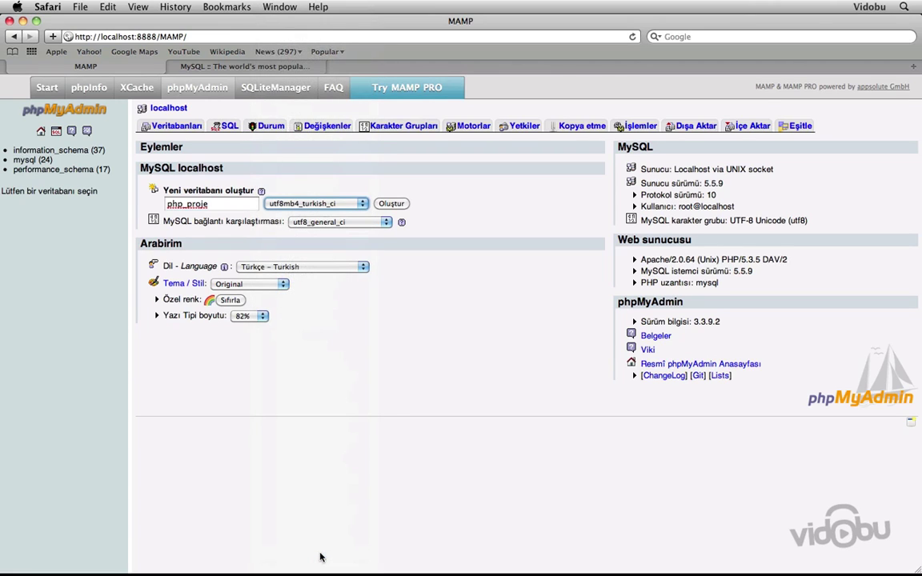
- Set the MySQL connection collation to utf8mb4_turkish_ci and create a database named php_proje with collation utf8mb4_turkish_ci
{"action": "left_click", "coordinate": [349, 228]}
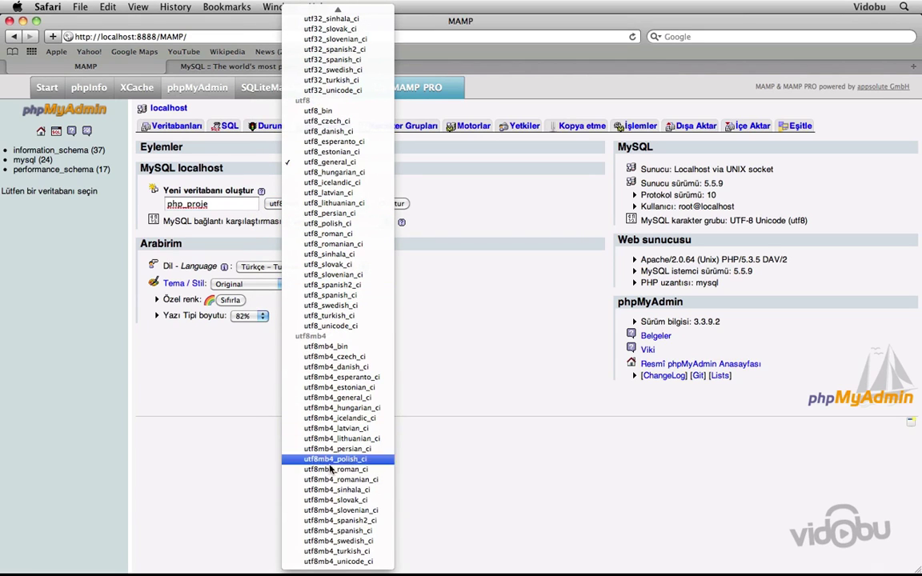
{"action": "left_click", "coordinate": [339, 551]}
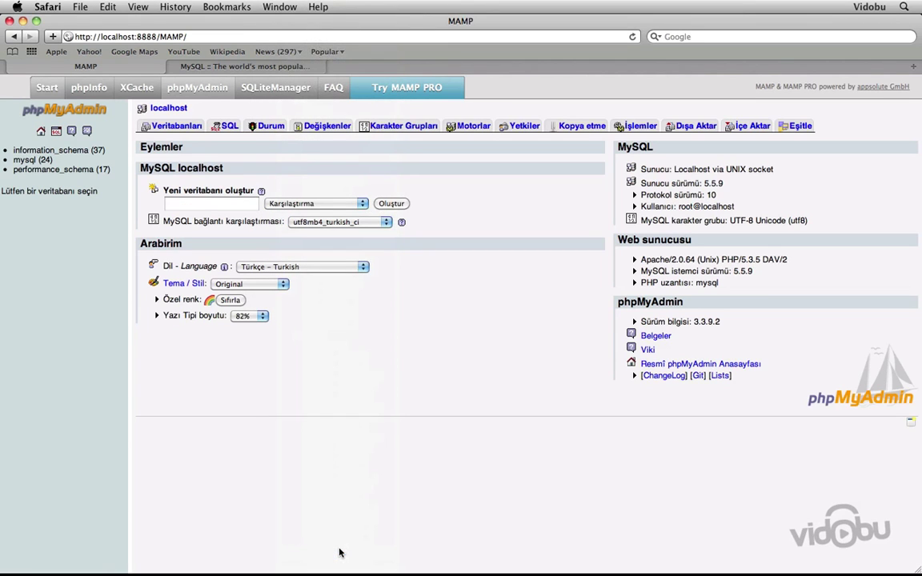
{"action": "left_click", "coordinate": [340, 206]}
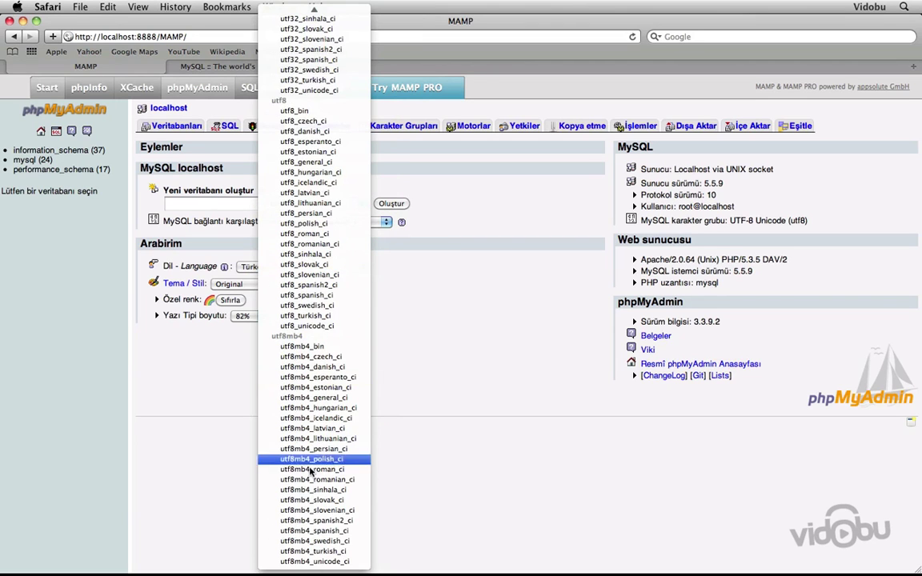
{"action": "left_click", "coordinate": [315, 554]}
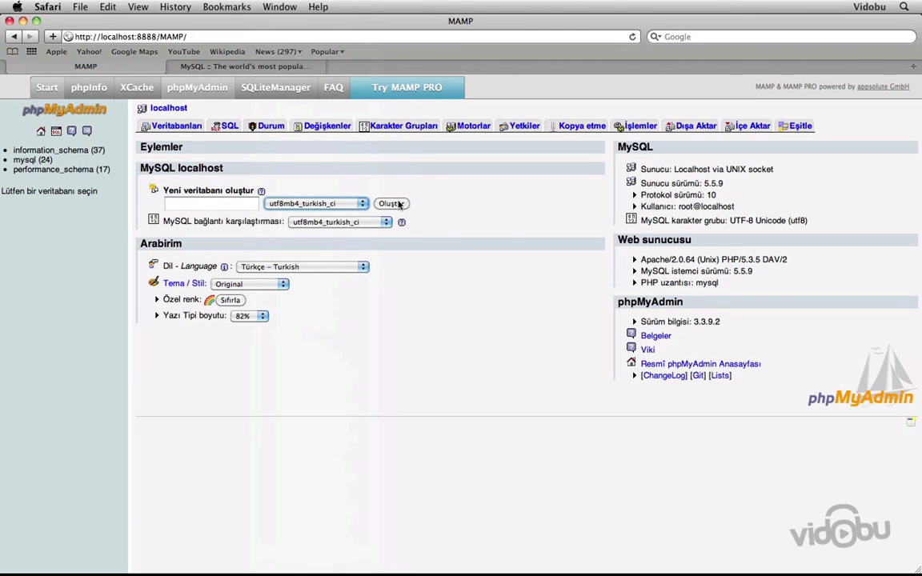
{"action": "left_click", "coordinate": [219, 207]}
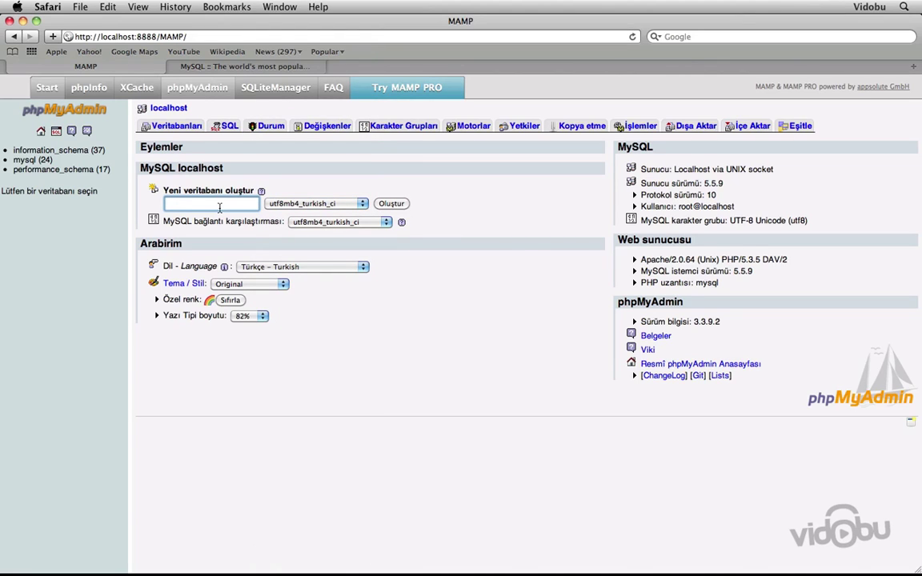
{"action": "type", "text": "php_proje"}
{"action": "left_click", "coordinate": [390, 204]}
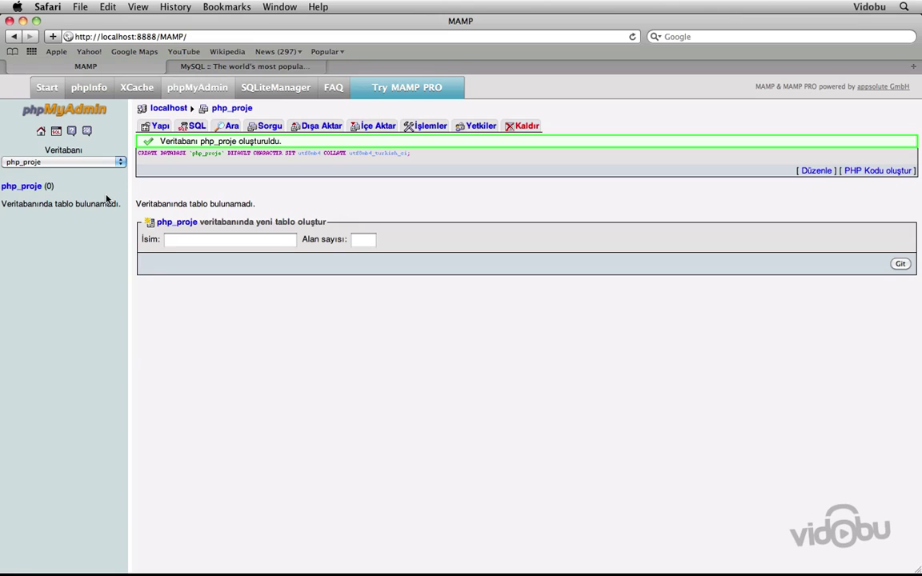
{"action": "left_click", "coordinate": [36, 163]}
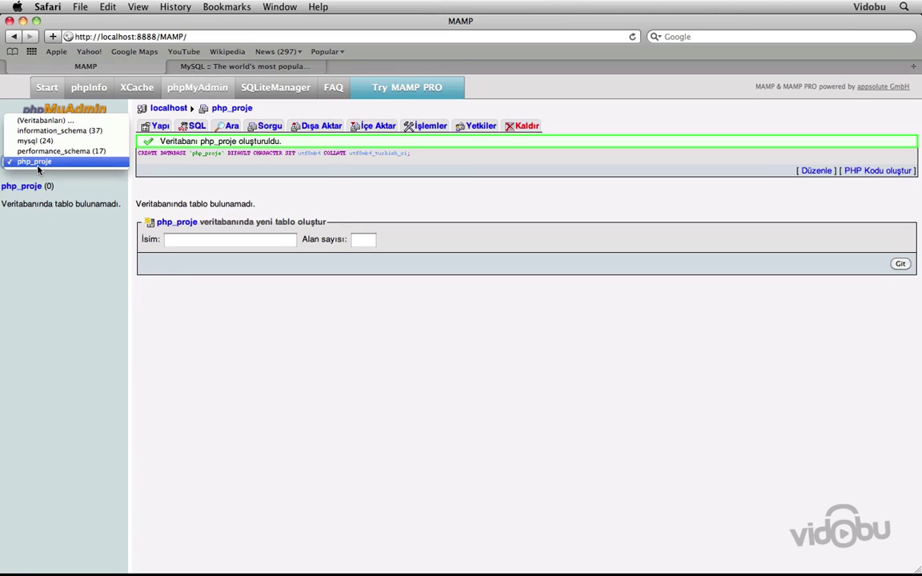
{"action": "left_click", "coordinate": [36, 162]}
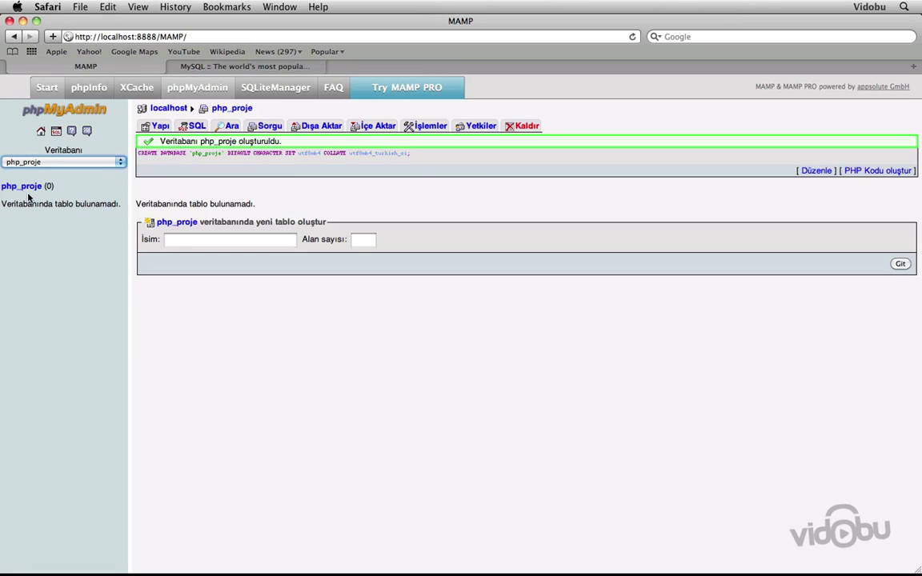
- Start a new table named hesaplar with 3 fields in the php_proje database
{"action": "left_click", "coordinate": [198, 244]}
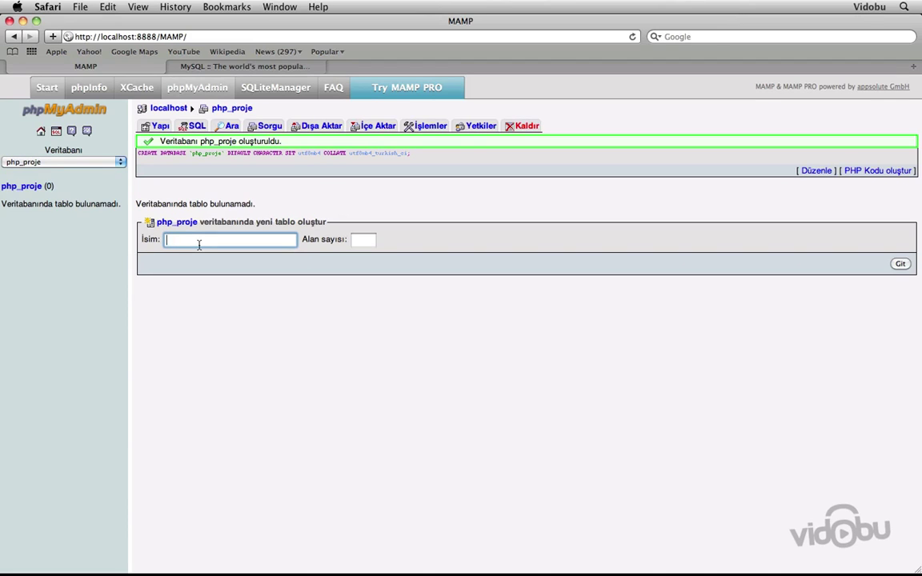
{"action": "type", "text": "hesaplar"}
{"action": "key", "text": "Tab"}
{"action": "type", "text": "3"}
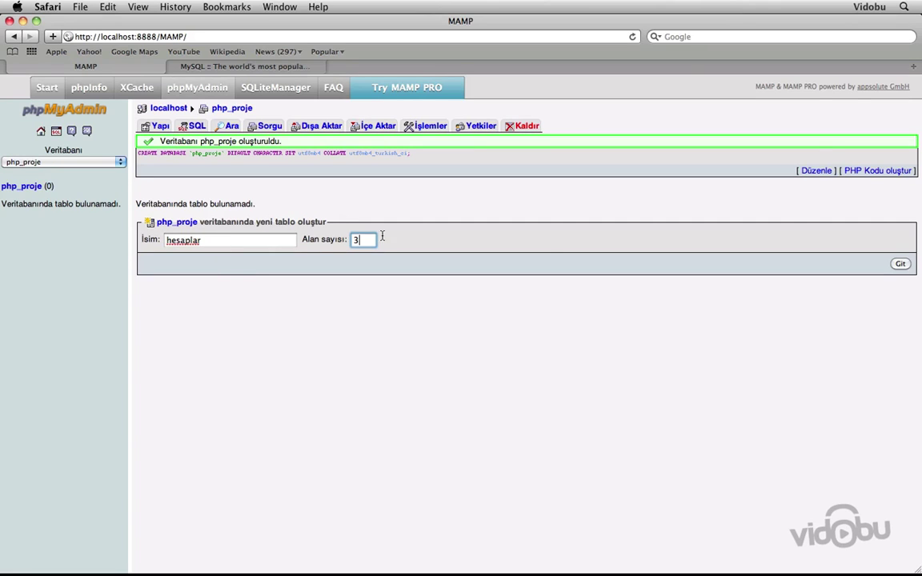
{"action": "left_click", "coordinate": [901, 265]}
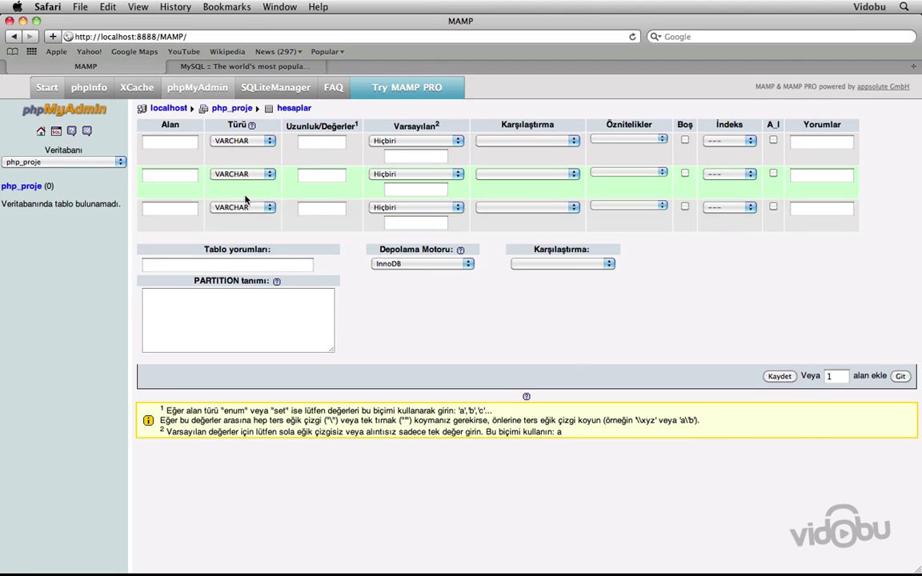
- Define the first field as id with type INT, a PRIMARY index and auto-increment enabled
{"action": "left_click", "coordinate": [160, 142]}
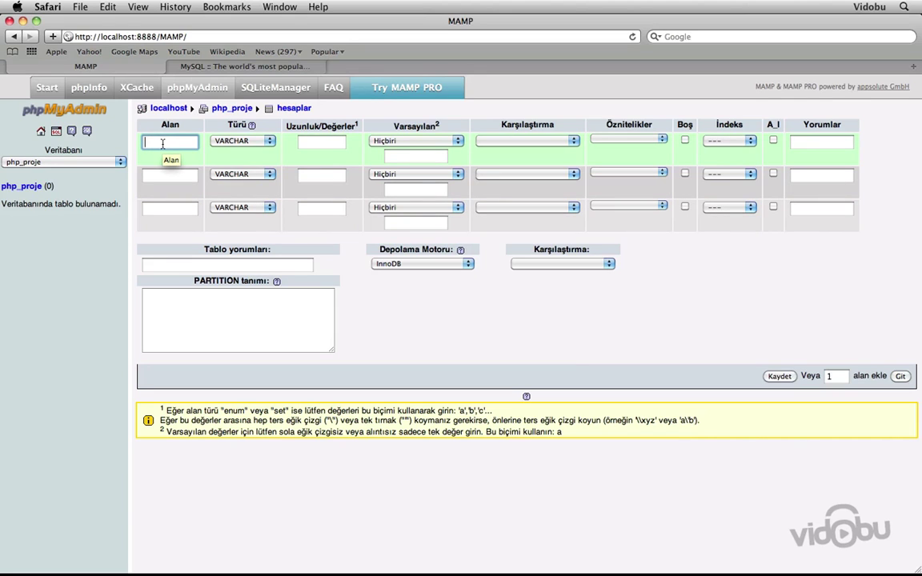
{"action": "type", "text": "id"}
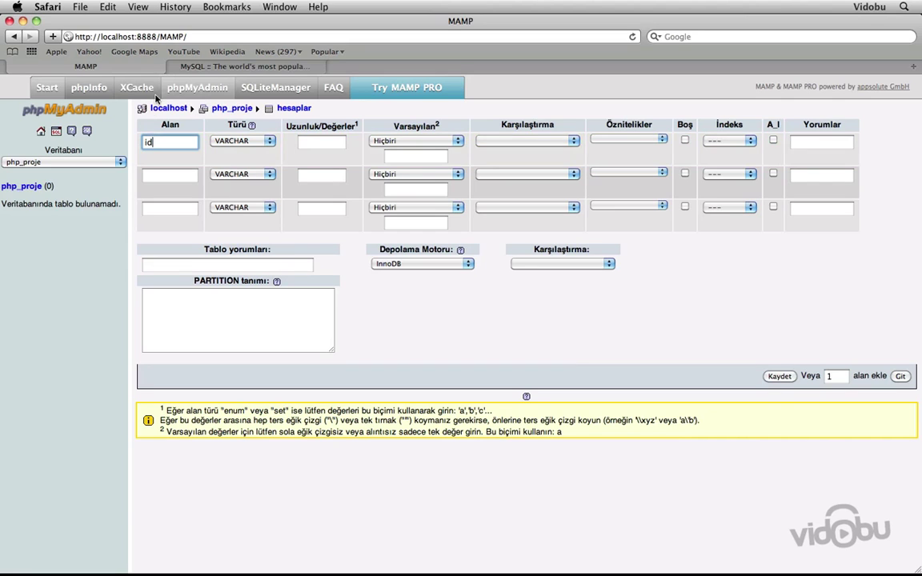
{"action": "left_click", "coordinate": [228, 140]}
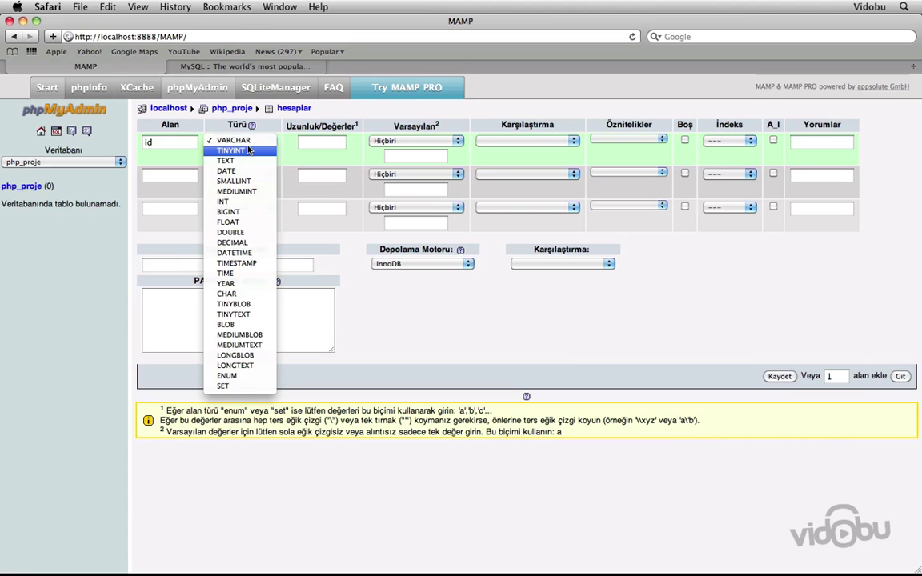
{"action": "left_click", "coordinate": [152, 132]}
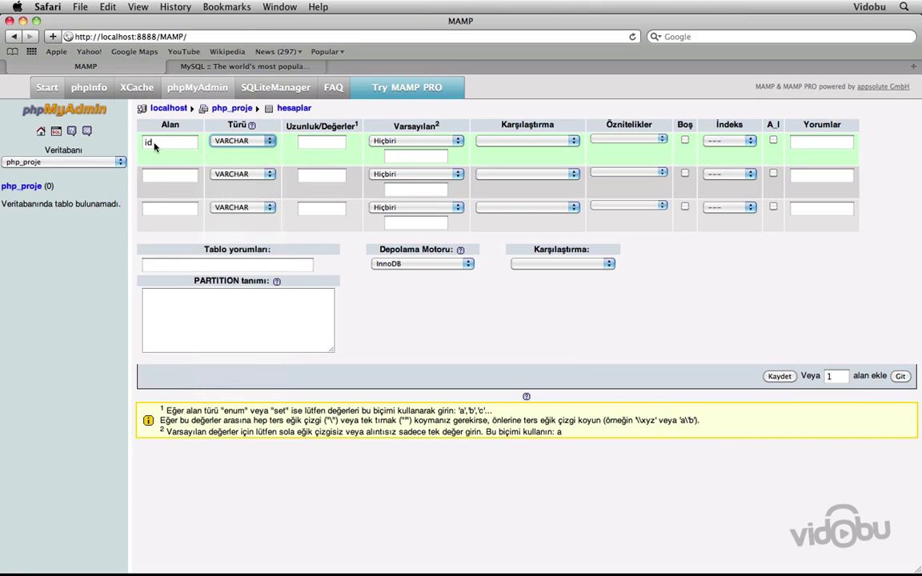
{"action": "left_click", "coordinate": [228, 143]}
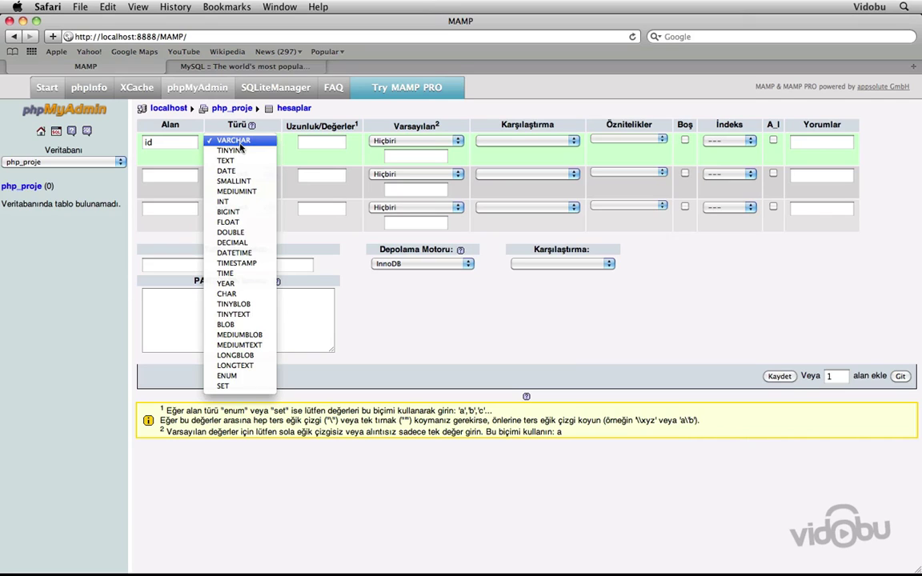
{"action": "left_click", "coordinate": [229, 205]}
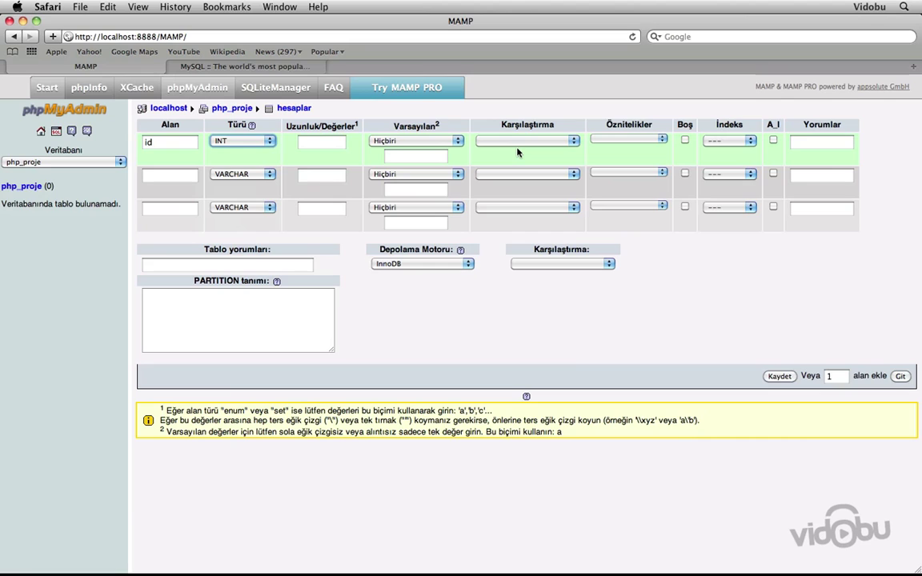
{"action": "left_click", "coordinate": [728, 141]}
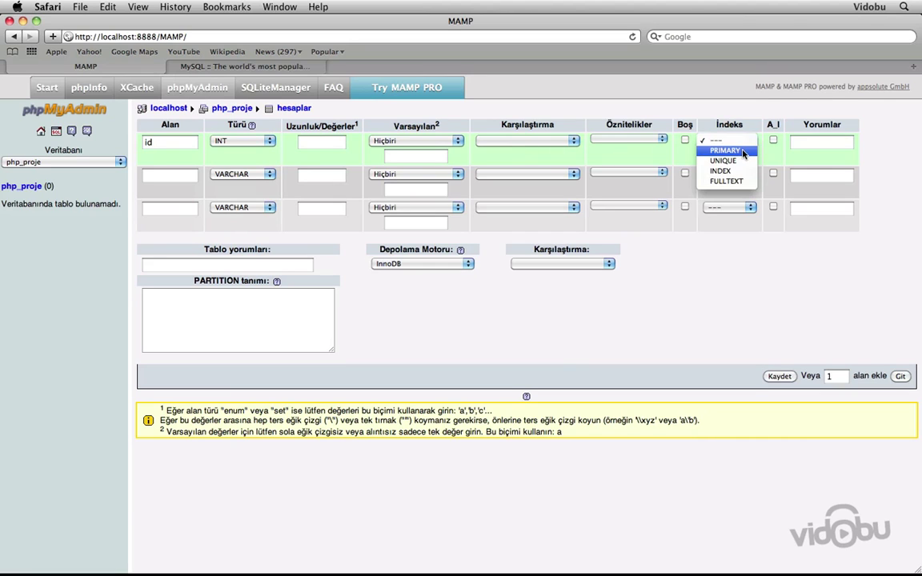
{"action": "left_click", "coordinate": [742, 152]}
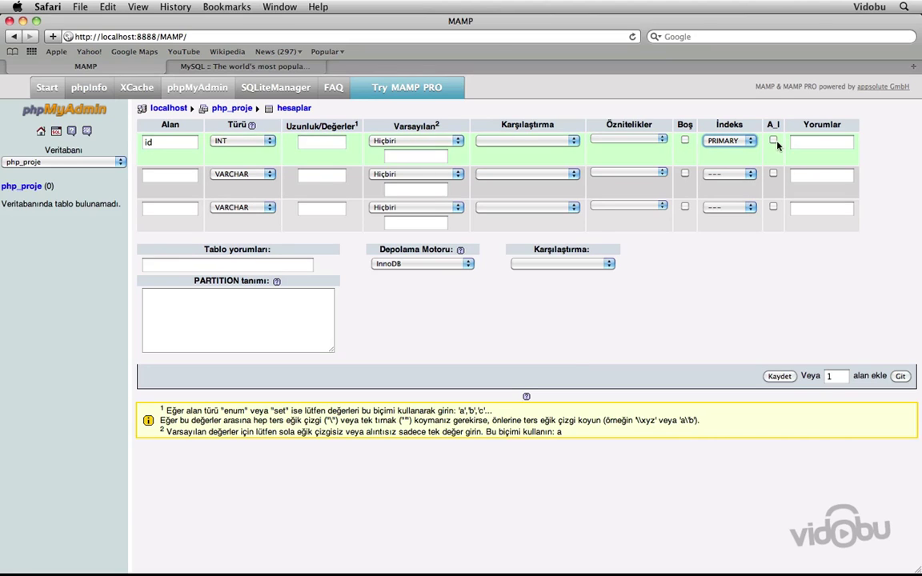
{"action": "left_click", "coordinate": [773, 141]}
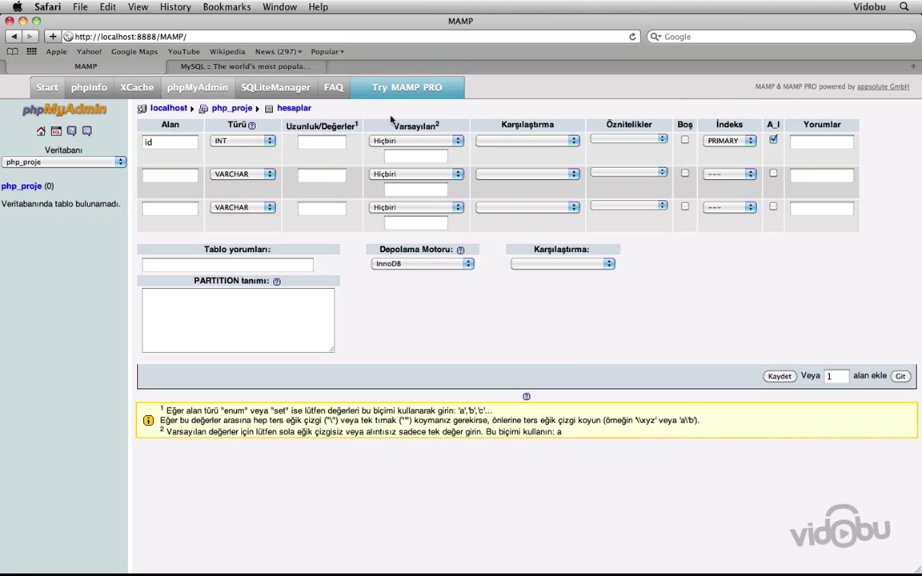
- Define the second field as baslik with type VARCHAR and length 200
{"action": "left_click", "coordinate": [182, 178]}
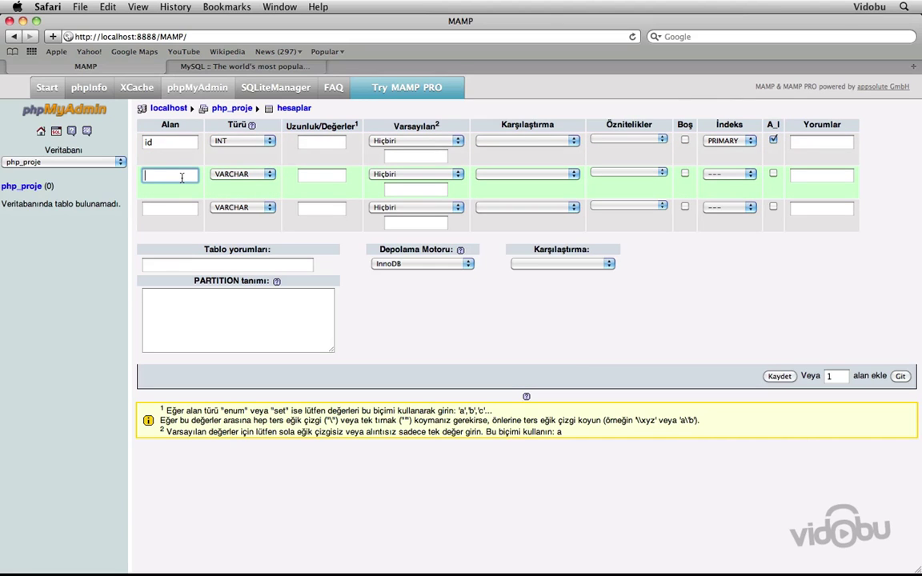
{"action": "type", "text": "baslik"}
{"action": "left_click", "coordinate": [240, 175]}
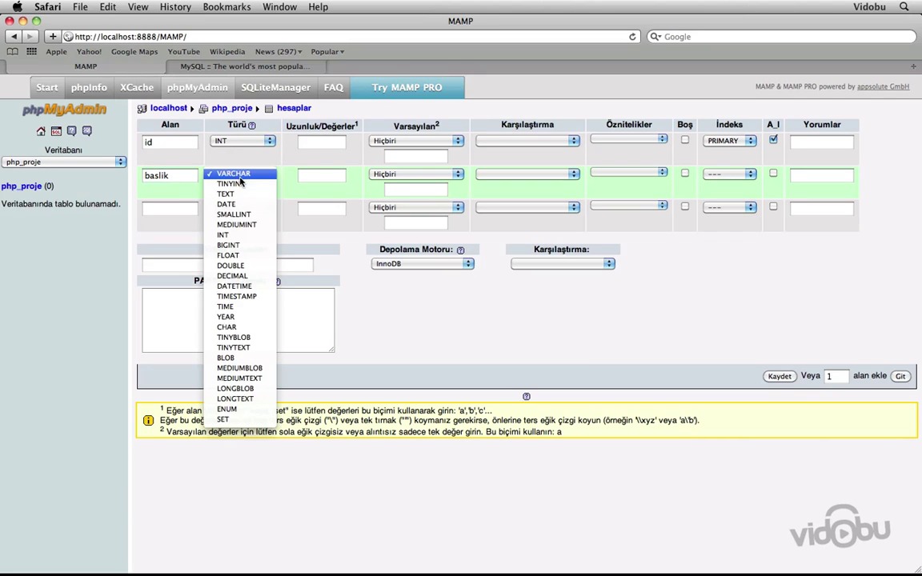
{"action": "left_click", "coordinate": [233, 173]}
{"action": "left_click", "coordinate": [320, 176]}
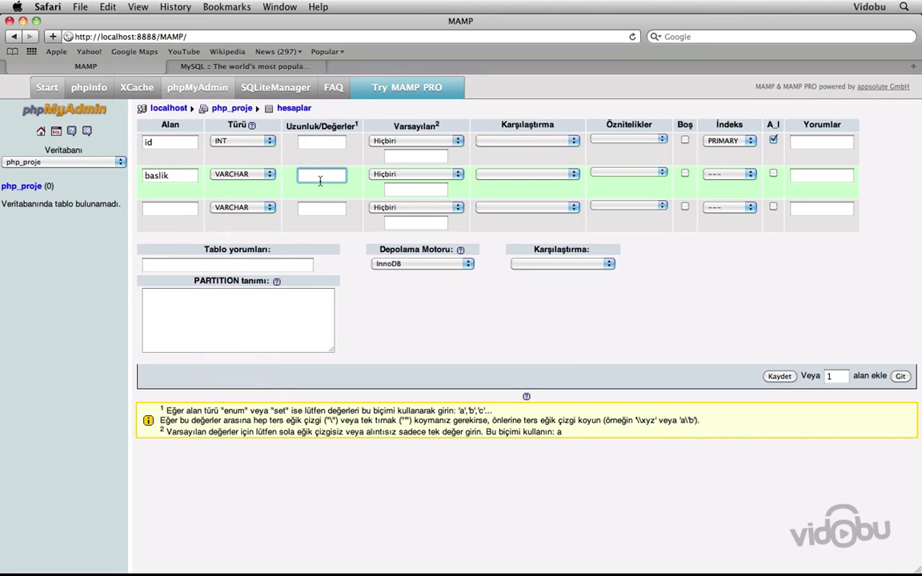
{"action": "type", "text": "200"}
- Name the third field yazar and set its VARCHAR length to 100
{"action": "left_click", "coordinate": [160, 208]}
{"action": "type", "text": "y"}
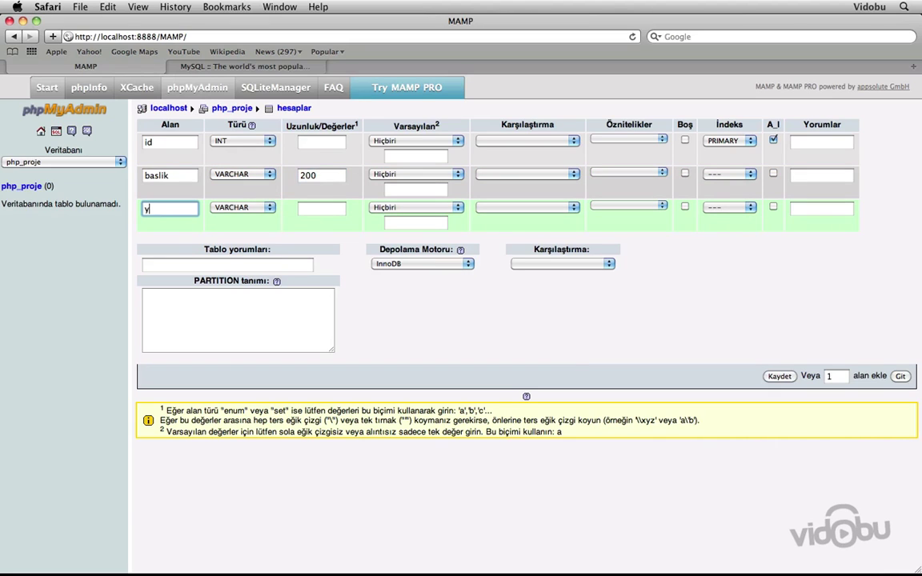
{"action": "type", "text": "azar"}
{"action": "left_click", "coordinate": [314, 210]}
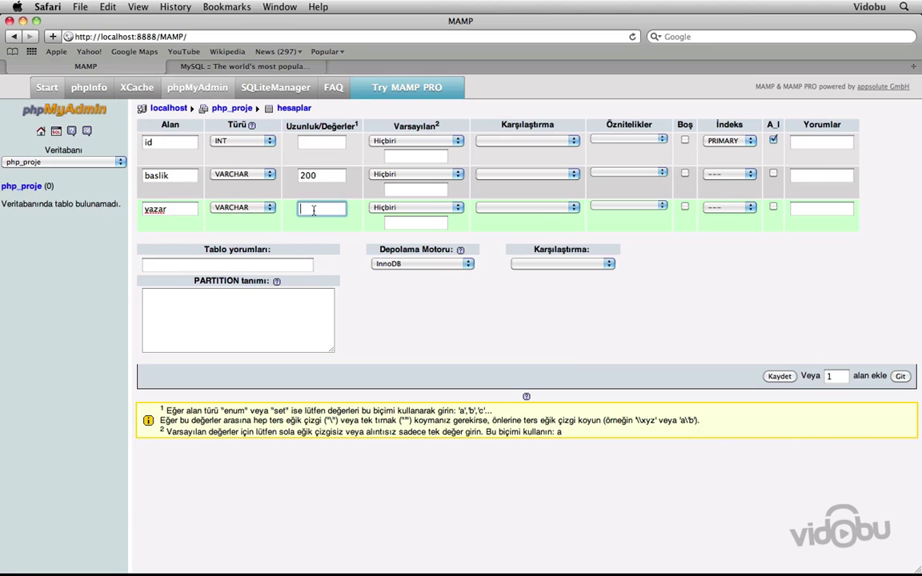
{"action": "type", "text": "100"}
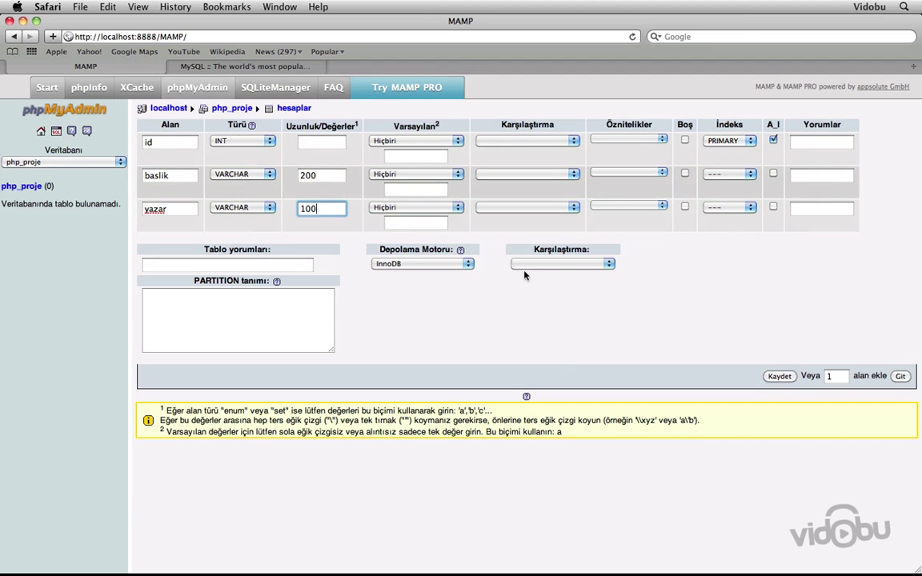
- Set the table collation to utf8mb4_turkish_ci and save the hesaplar table
{"action": "left_click", "coordinate": [571, 265]}
{"action": "scroll", "coordinate": [570, 314], "scroll_direction": "down", "scroll_amount": 20}
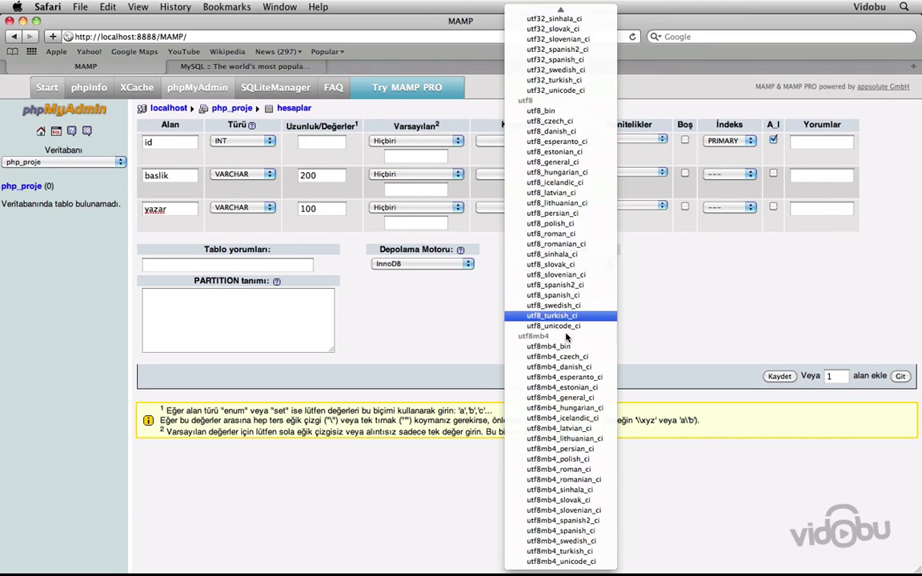
{"action": "left_click", "coordinate": [560, 556]}
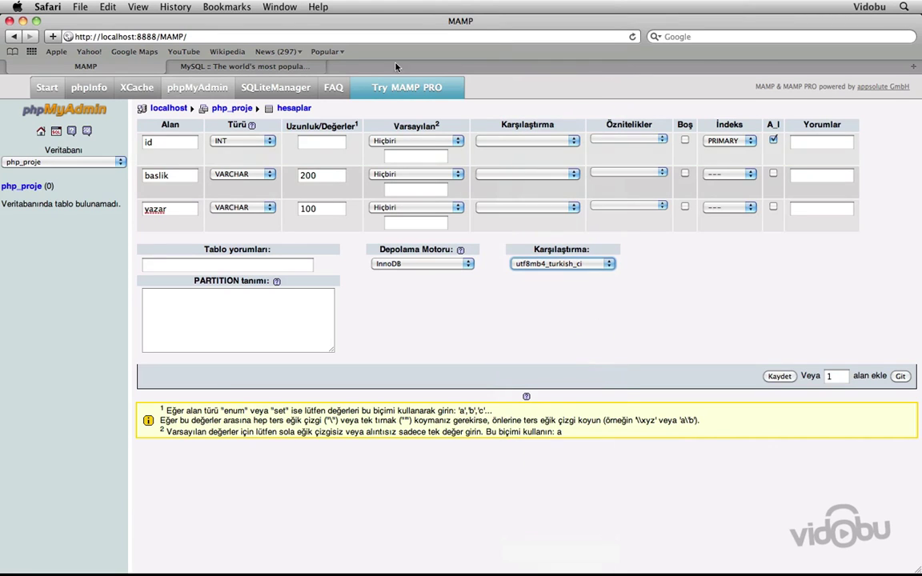
{"action": "left_click", "coordinate": [779, 377]}
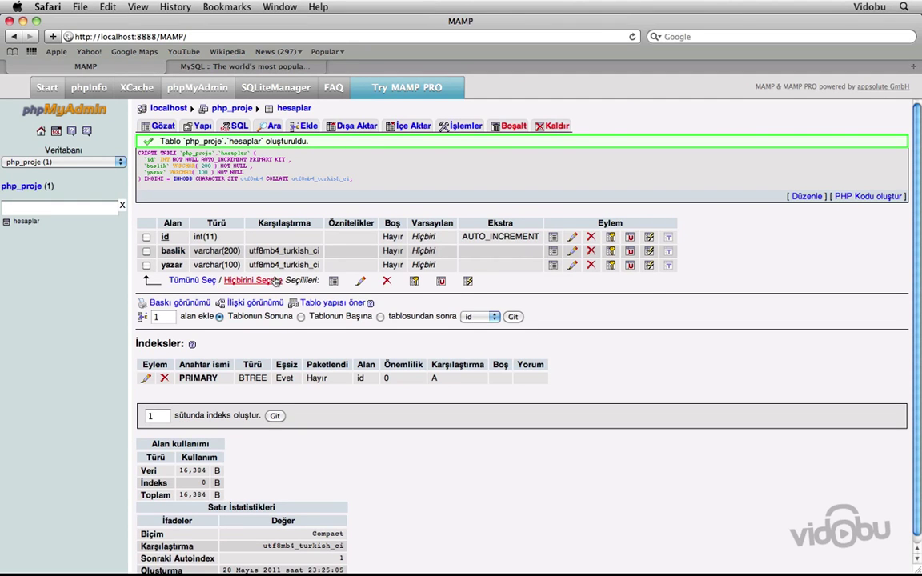
{"action": "right_click", "coordinate": [189, 213]}
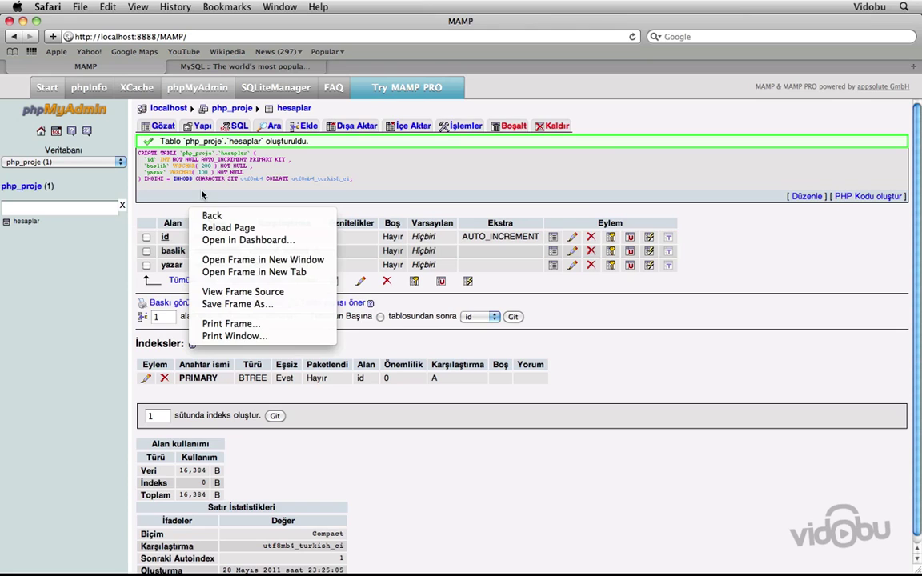
- Insert a row into the hesaplar table with baslik "Deneme" and yazar "Bu bir deneme yazısıdır.", leaving id empty
{"action": "left_click", "coordinate": [201, 194]}
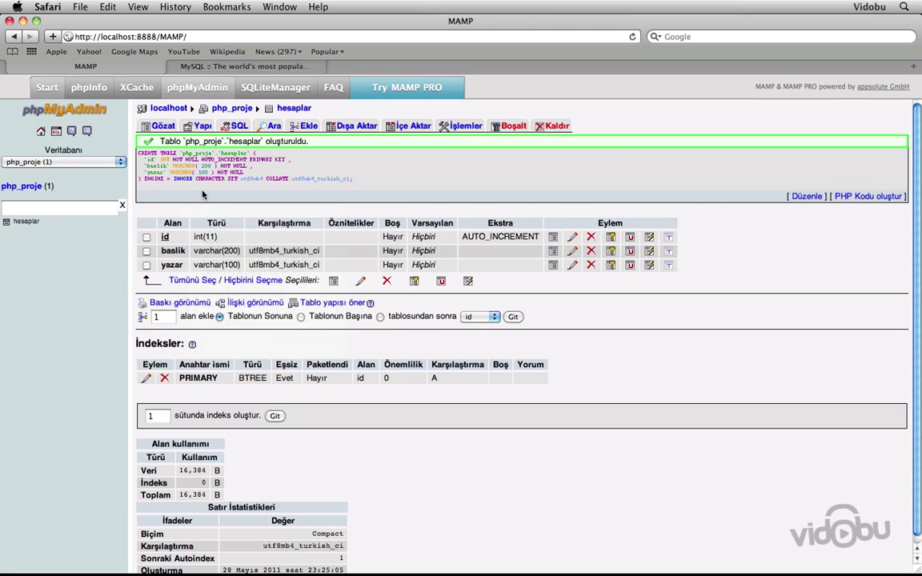
{"action": "left_click", "coordinate": [308, 128]}
{"action": "left_click", "coordinate": [360, 174]}
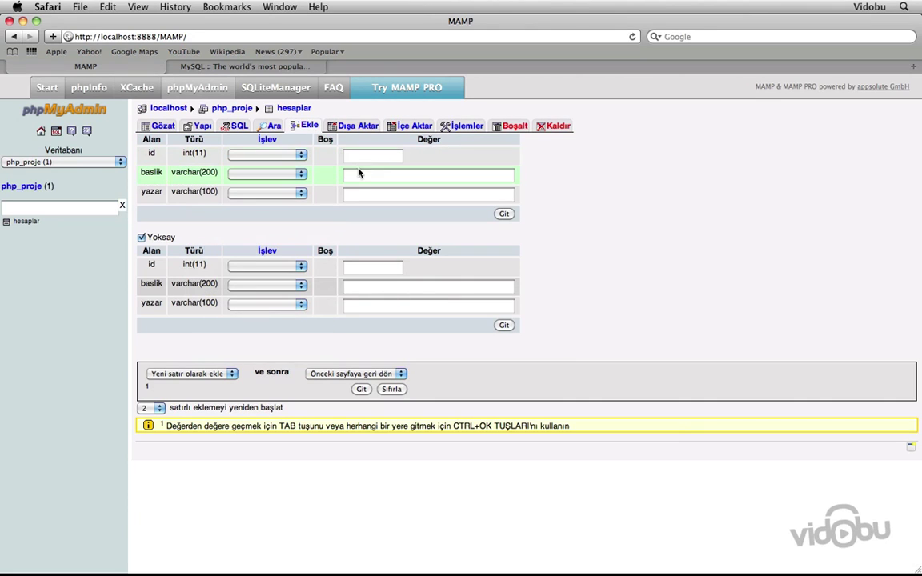
{"action": "type", "text": "Deneme"}
{"action": "key", "text": "Tab"}
{"action": "type", "text": "B"}
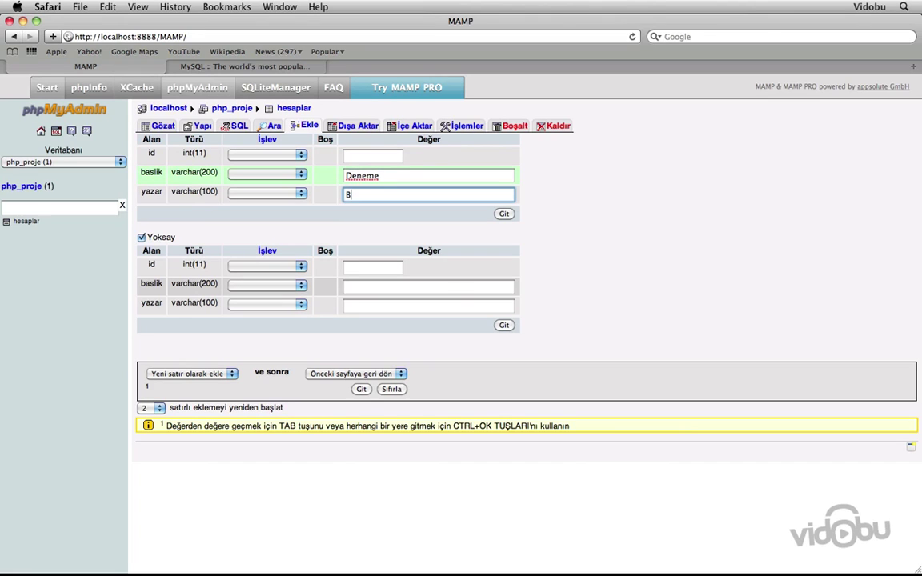
{"action": "type", "text": "u bir deneme yazısıdır."}
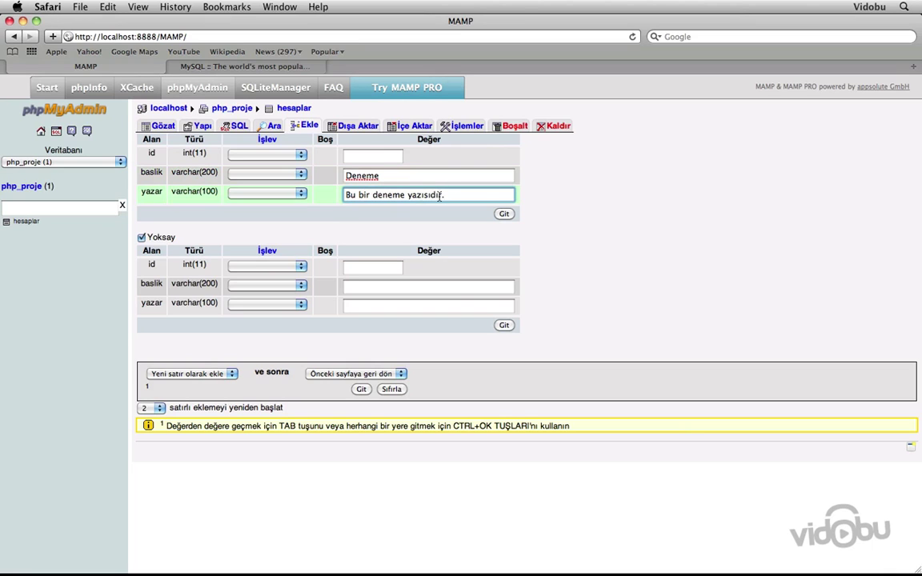
{"action": "left_click", "coordinate": [498, 213]}
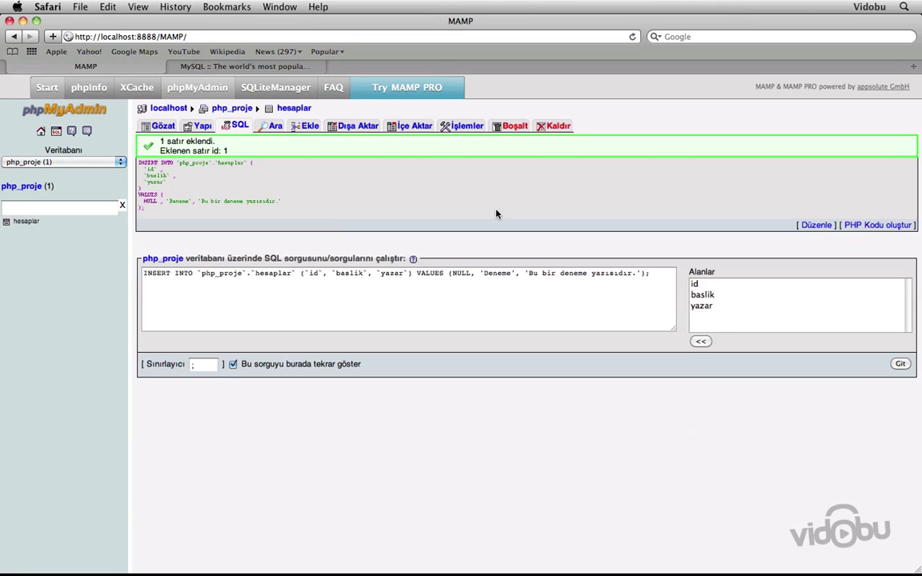
- Browse the stored rows of the hesaplar table and examine the yazar text of the Deneme record
{"action": "left_click", "coordinate": [157, 126]}
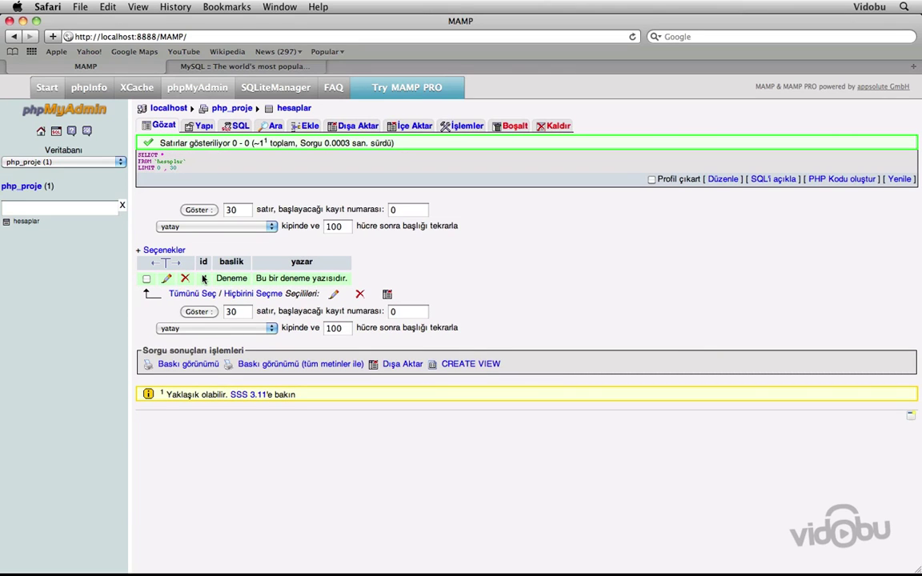
{"action": "left_click", "coordinate": [261, 279]}
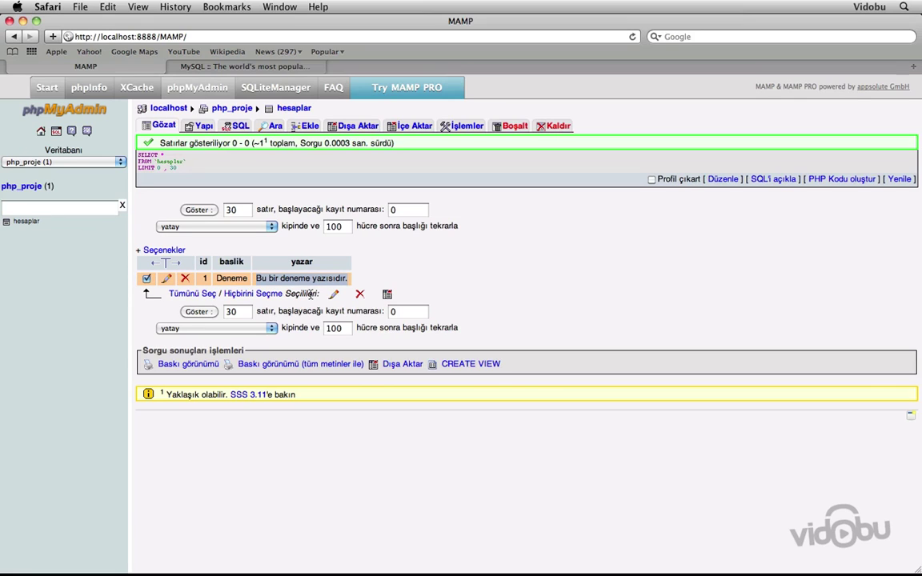
{"action": "left_click", "coordinate": [325, 279]}
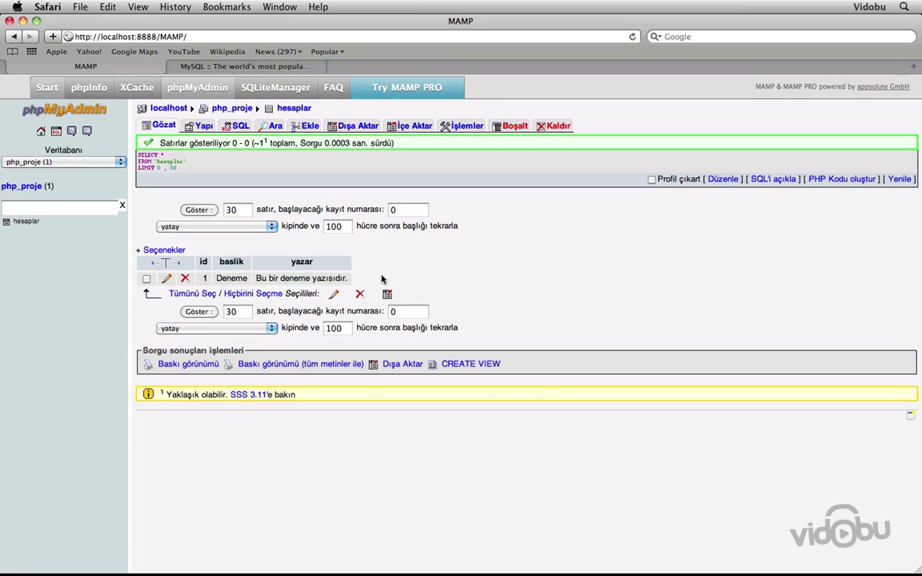